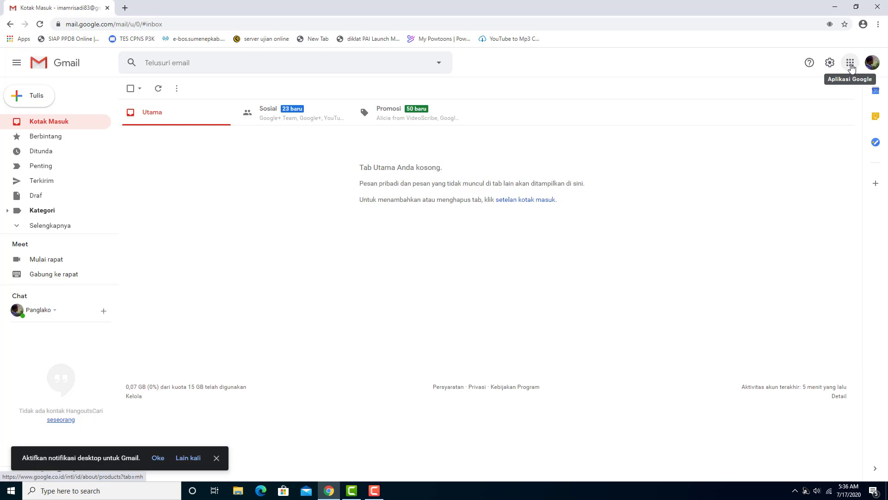
# Launch Google Classroom in a new tab from Gmail's Google apps grid
pyautogui.click(852, 69)
pyautogui.scroll(-4, 815, 118)
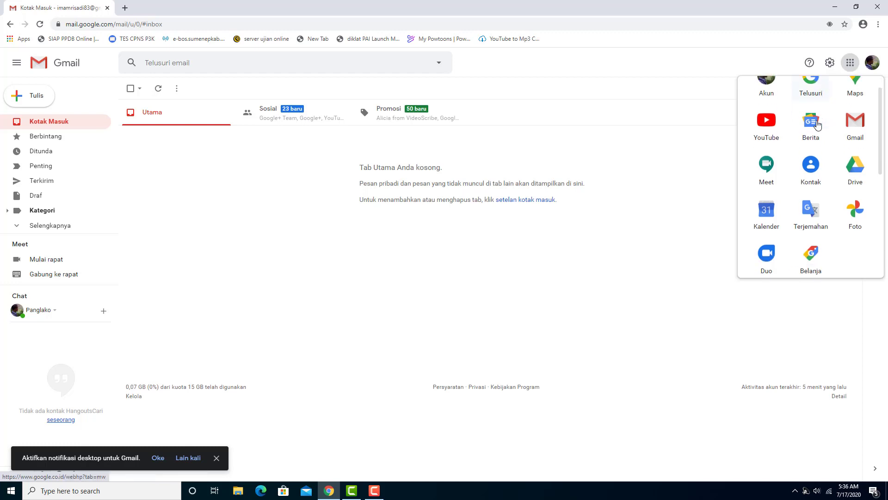
pyautogui.scroll(-2, 815, 129)
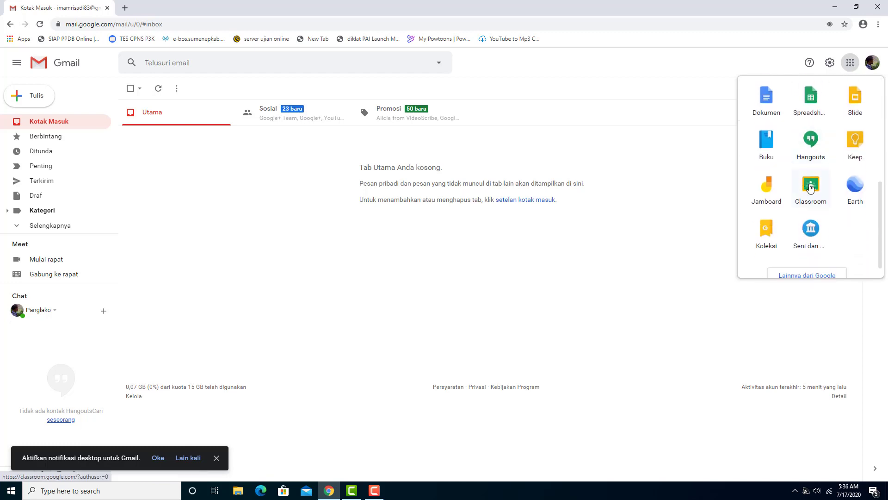
pyautogui.click(810, 187)
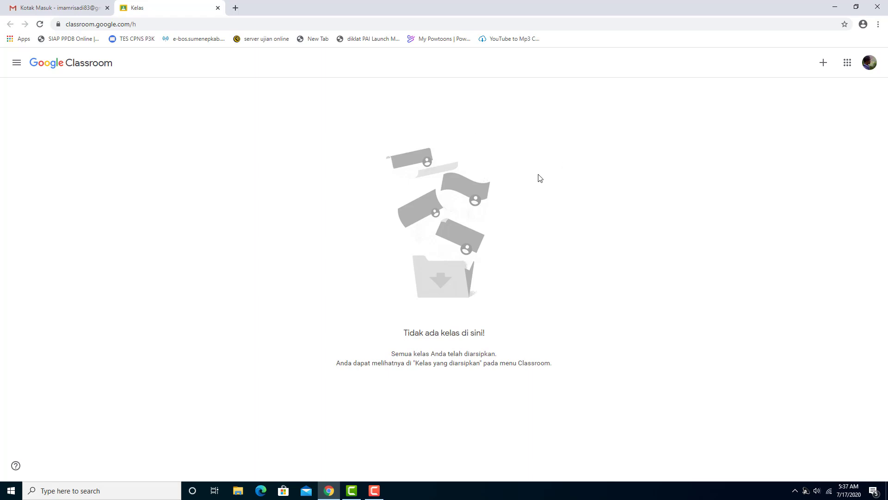
# Choose Buat kelas and acknowledge the school-use notice to reach the class form
pyautogui.click(823, 66)
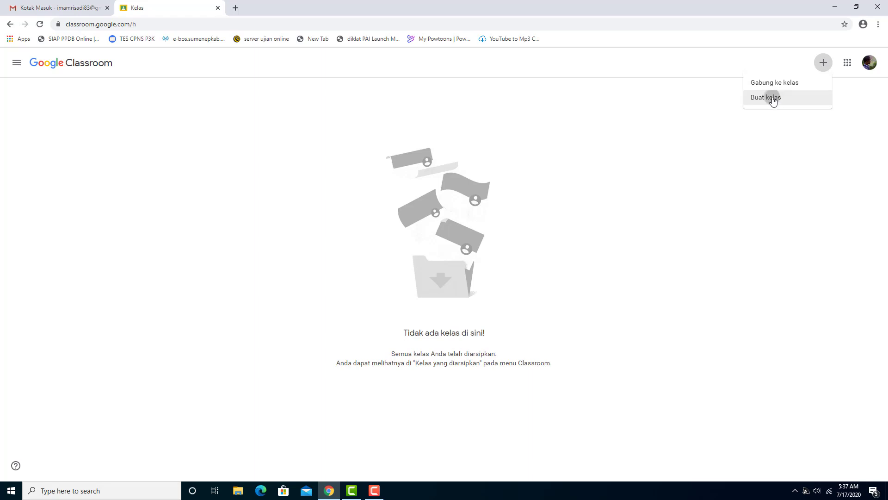
pyautogui.click(771, 98)
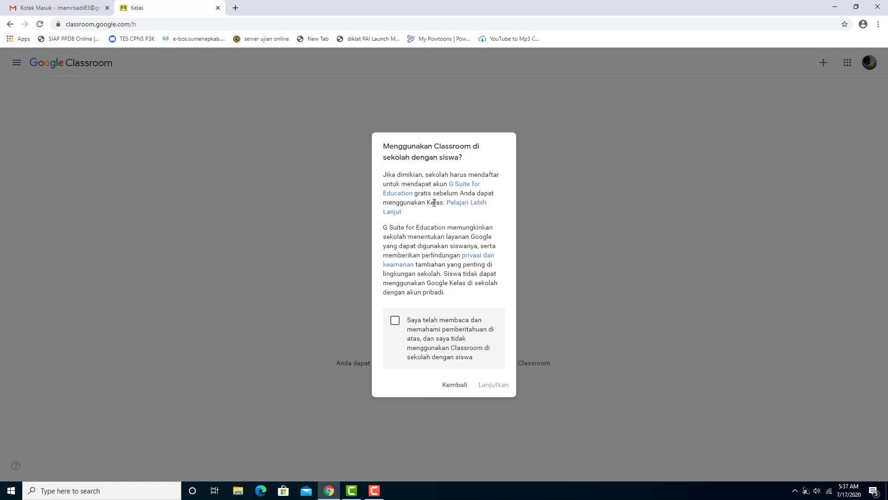
pyautogui.click(396, 323)
pyautogui.click(487, 385)
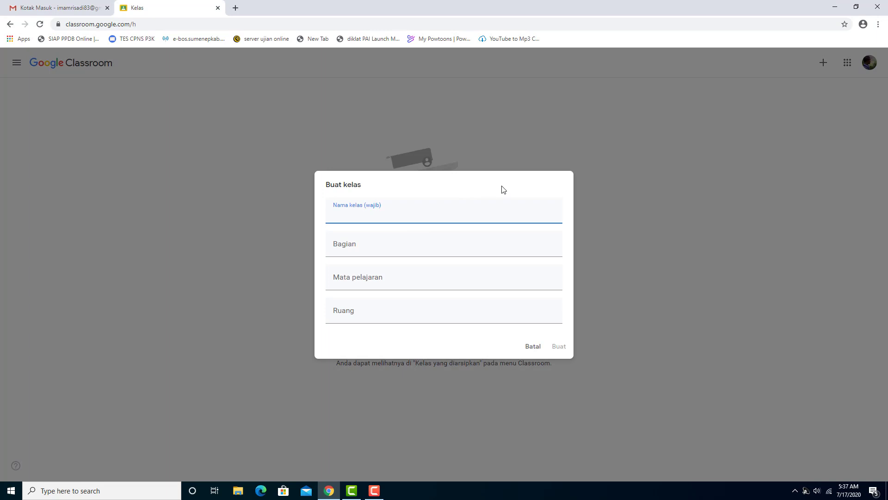
# Create class KELAS VII-1 MATEMATIKA, section TAHUN PELAJARAN 2020/2021, subject Matematika, room SMP Negeri 2 Sumenep
pyautogui.write('KELAS VII-1 MATEMATIKA')
pyautogui.press('Tab')
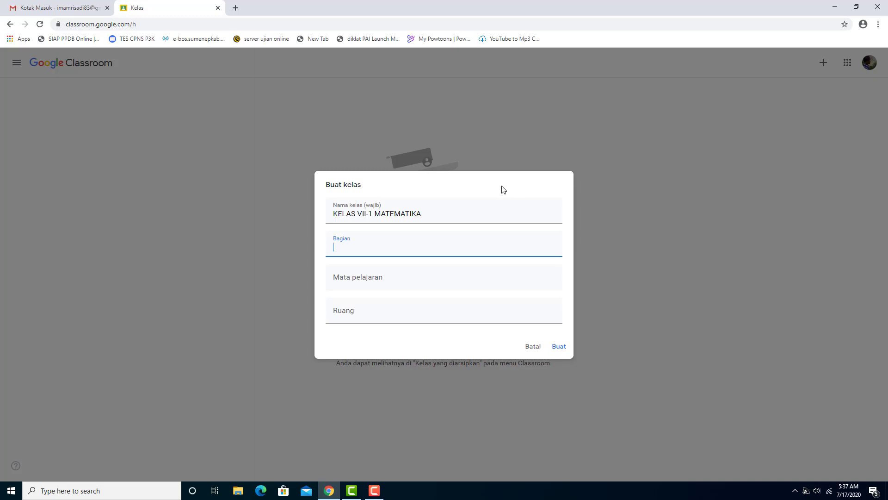
pyautogui.write('TAHUN PELAJARAN 2020')
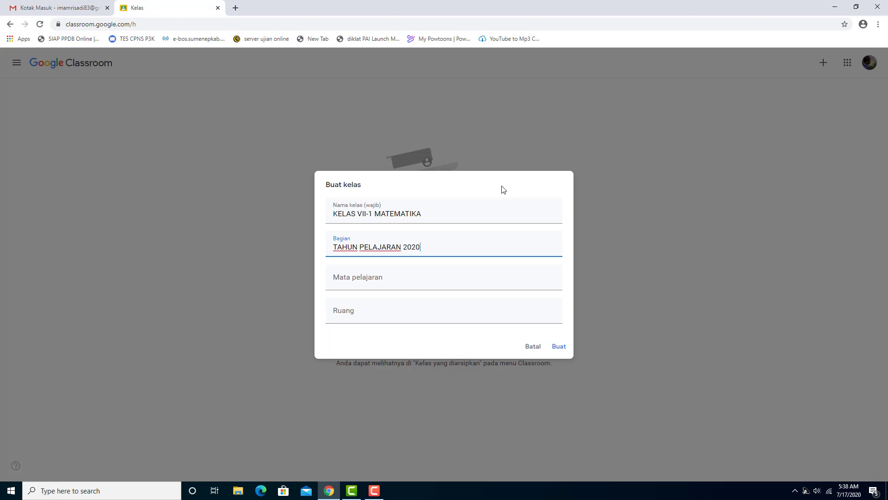
pyautogui.write('/2021')
pyautogui.press('Tab')
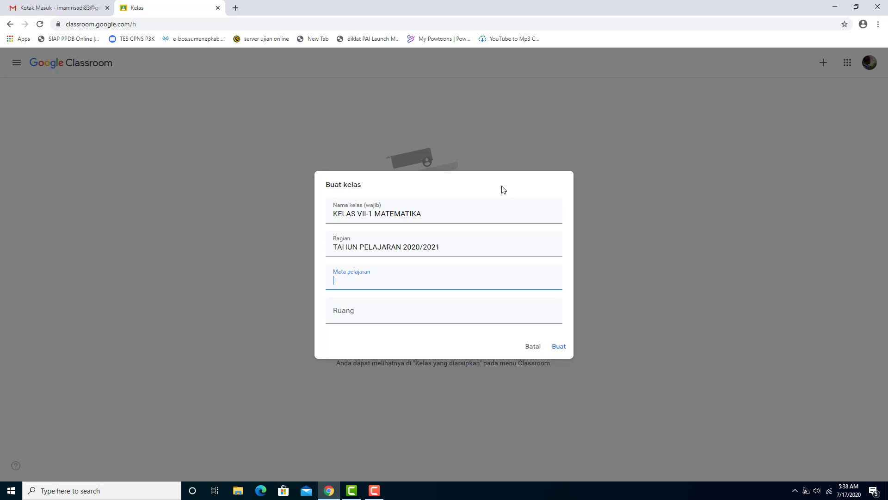
pyautogui.write('Matematika')
pyautogui.press('Tab')
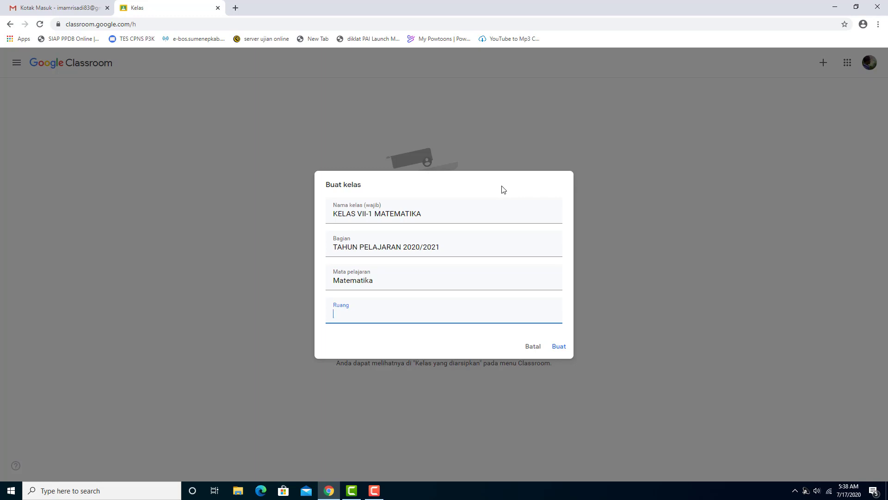
pyautogui.write('SMP Negeri 2 Sumenep')
pyautogui.click(558, 346)
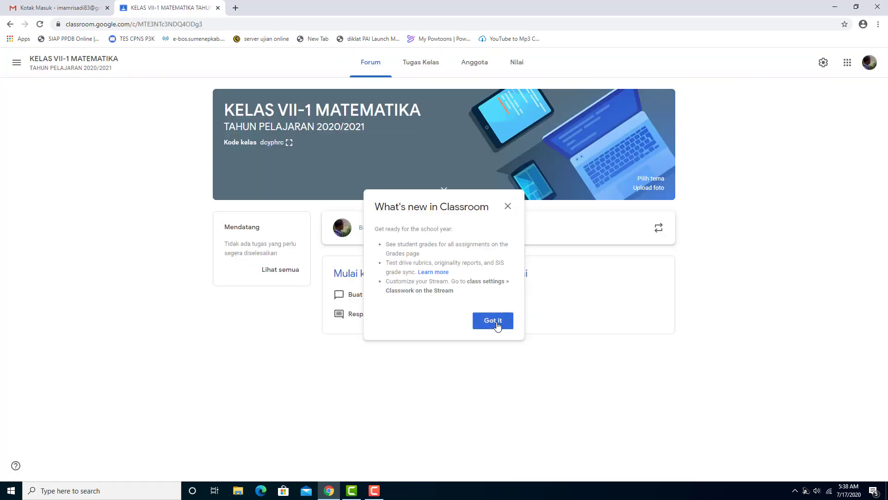
# Close the What's new notice and switch to the Anggota members page
pyautogui.click(508, 210)
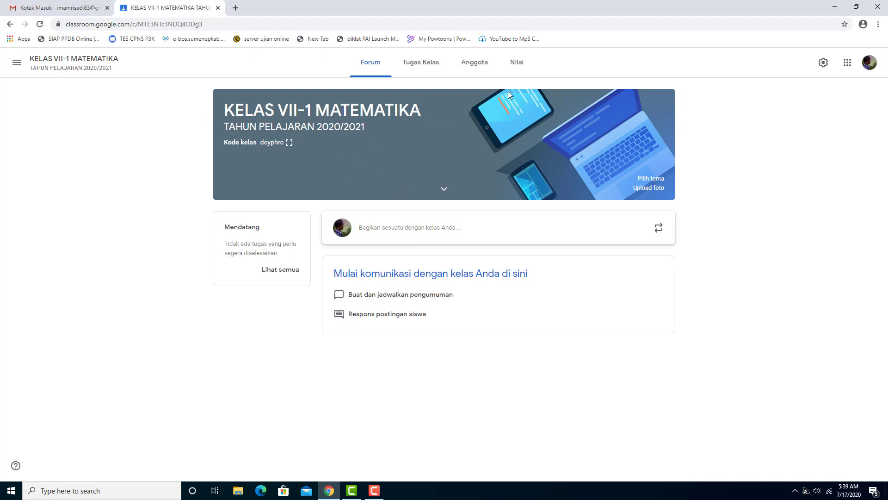
pyautogui.click(477, 68)
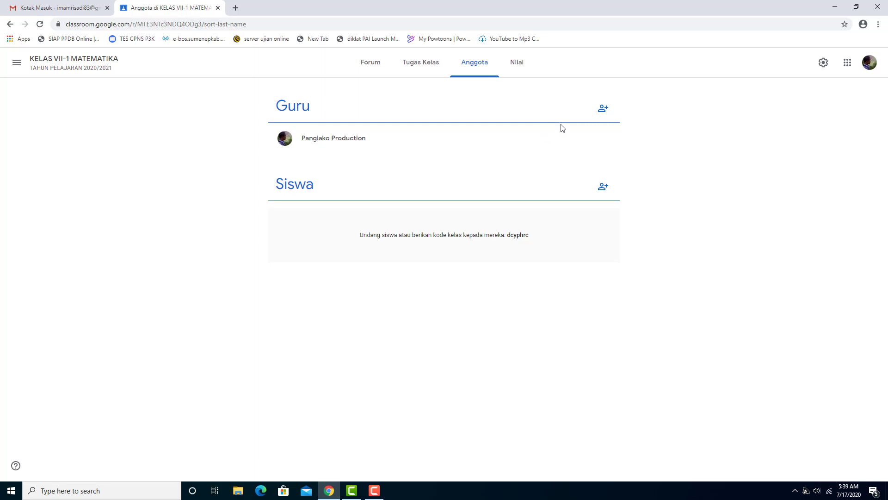
# Invite a co-teacher by searching their name, then go back to the Forum stream
pyautogui.click(603, 113)
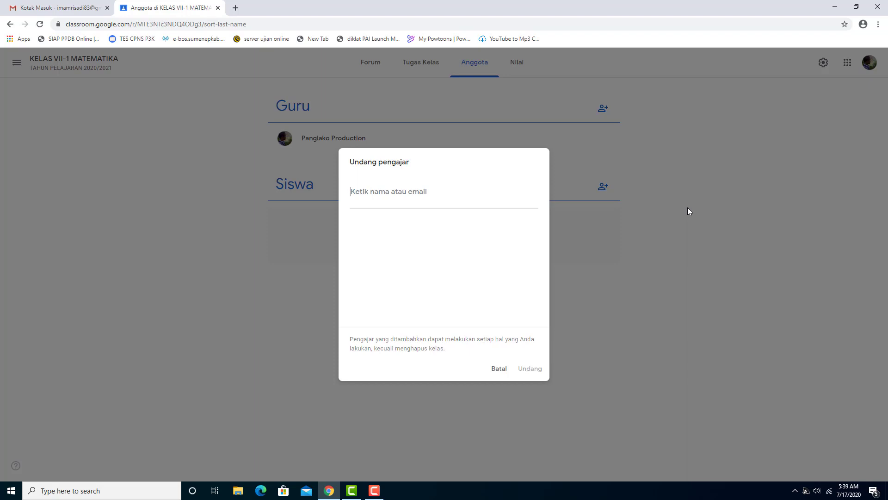
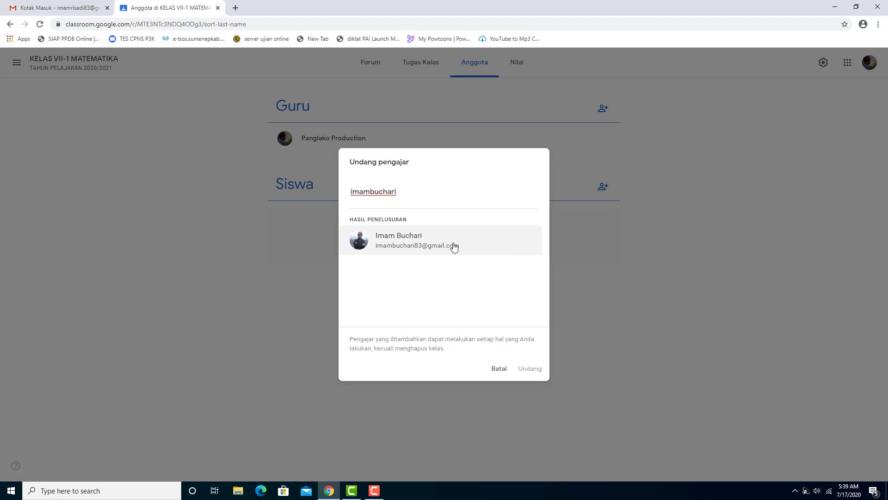
pyautogui.click(453, 246)
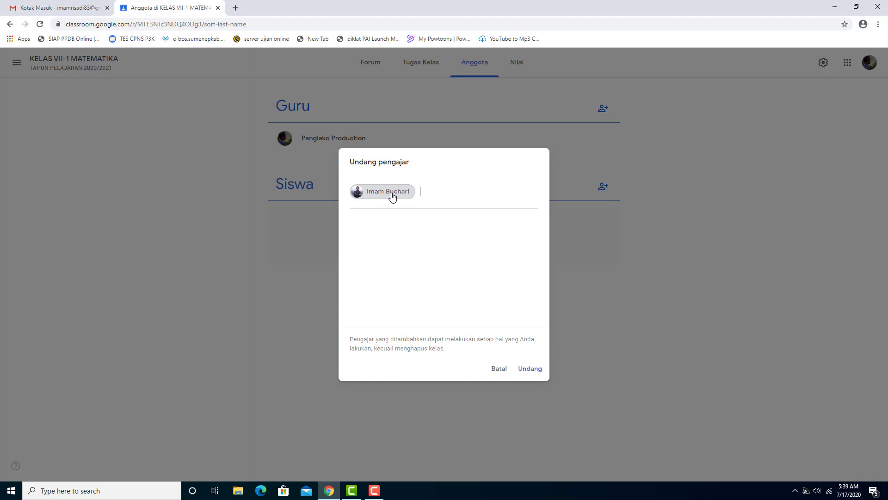
pyautogui.click(530, 369)
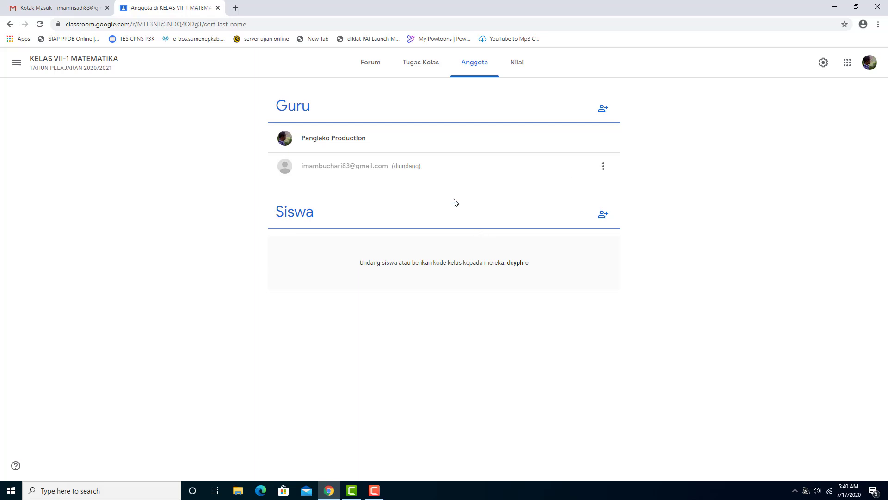
pyautogui.click(375, 66)
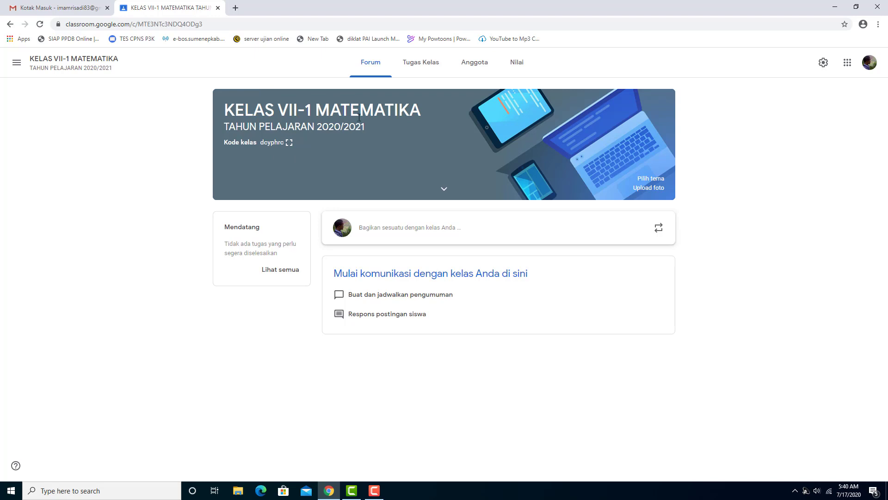
# Display the class code full-size twice, closing it each time
pyautogui.click(290, 145)
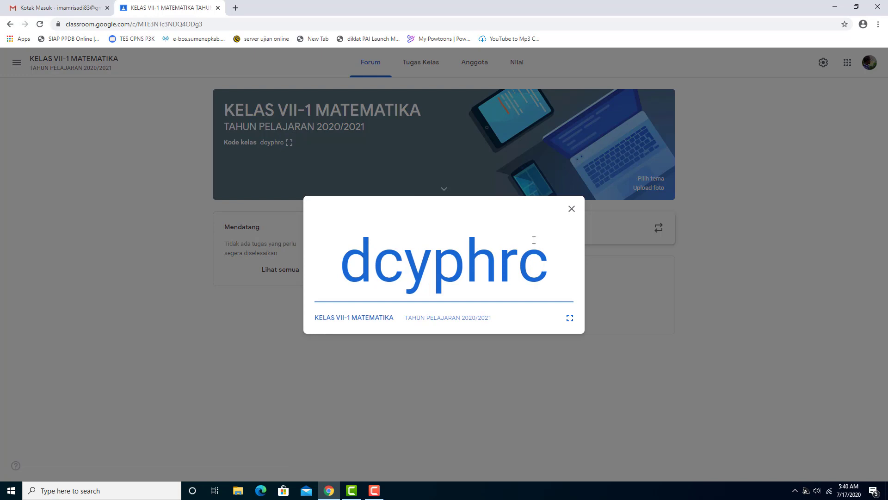
pyautogui.click(571, 209)
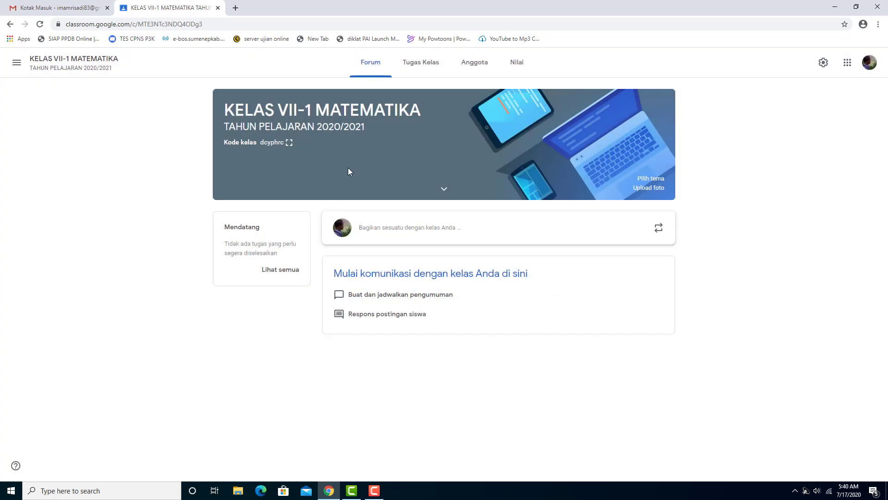
pyautogui.click(289, 143)
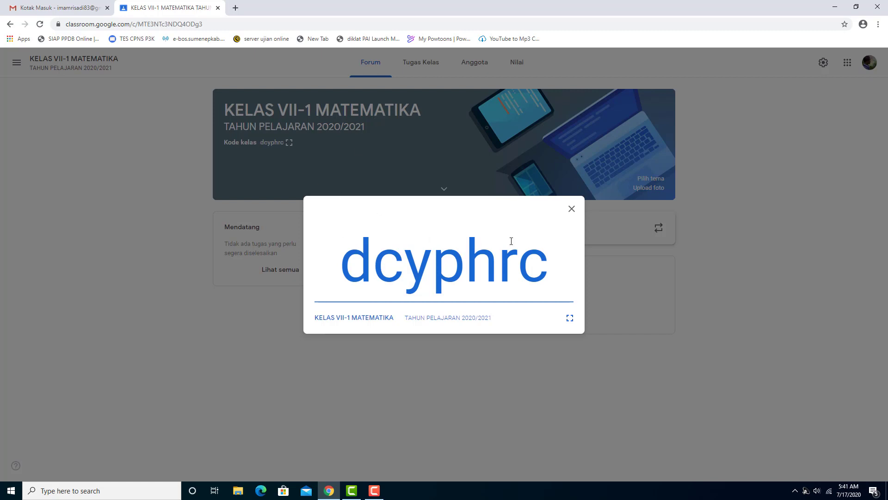
pyautogui.click(571, 208)
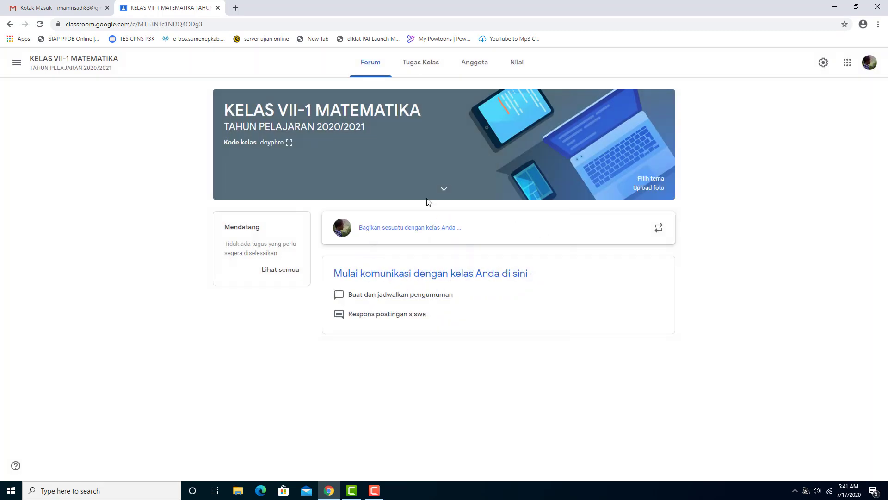
# Check the Anggota list, then go via Forum to the Tugas Kelas page
pyautogui.click(477, 69)
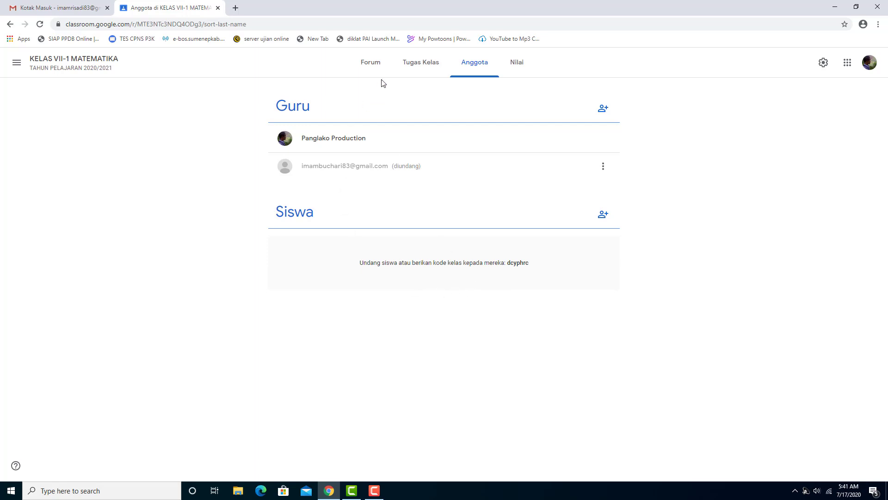
pyautogui.click(362, 69)
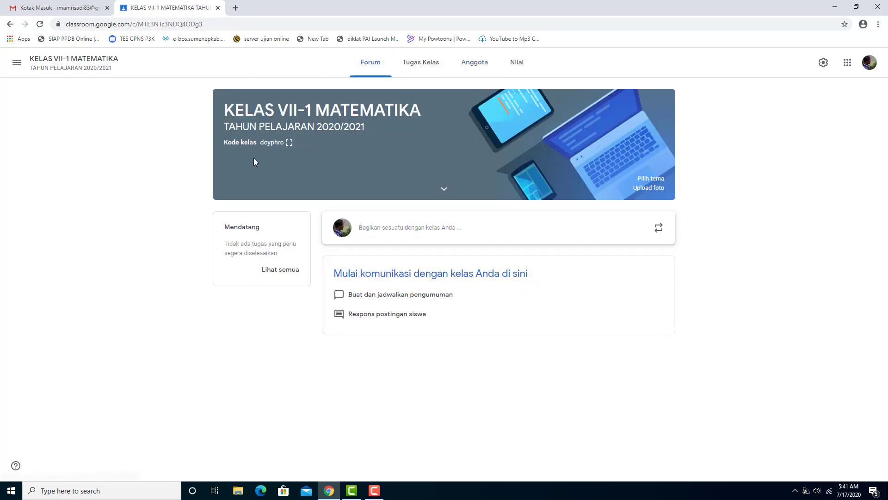
pyautogui.click(421, 66)
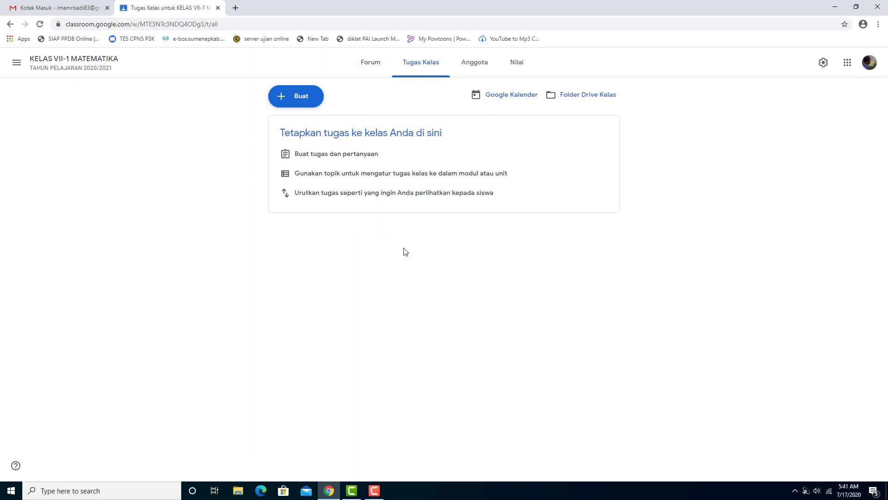
pyautogui.click(470, 69)
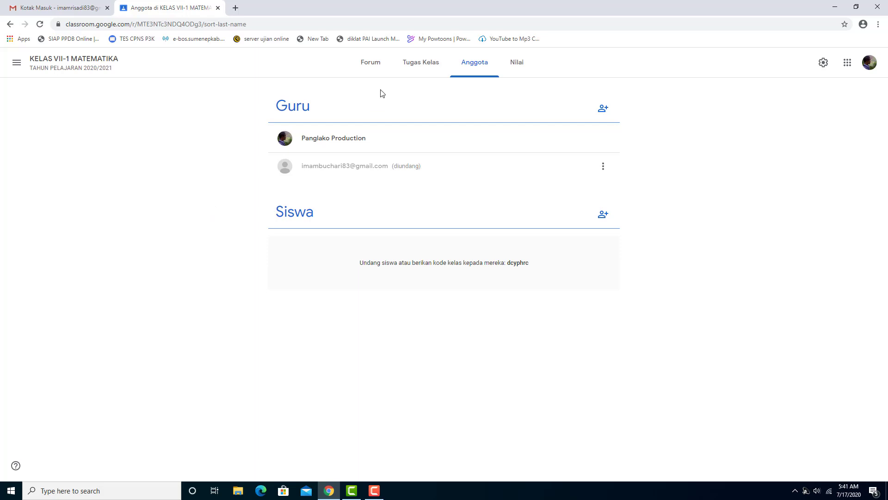
pyautogui.click(416, 67)
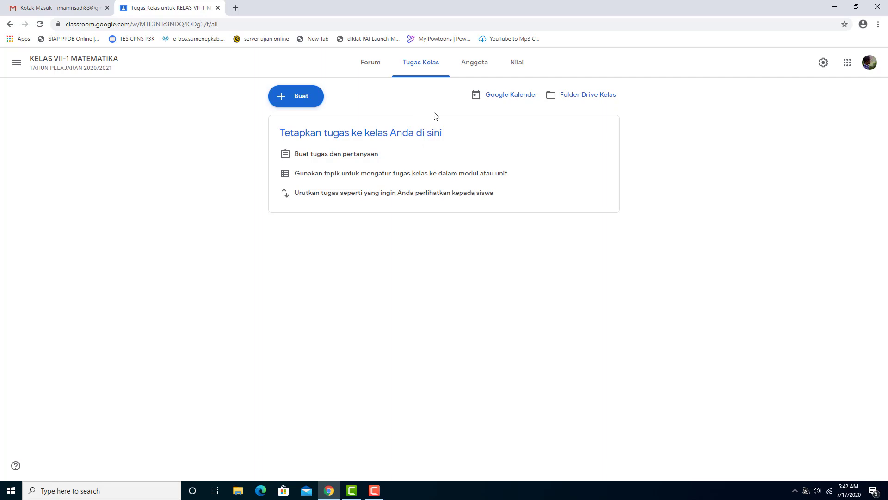
# Create a new Tugas assignment and dismiss the Memposting sekarang notice
pyautogui.click(296, 99)
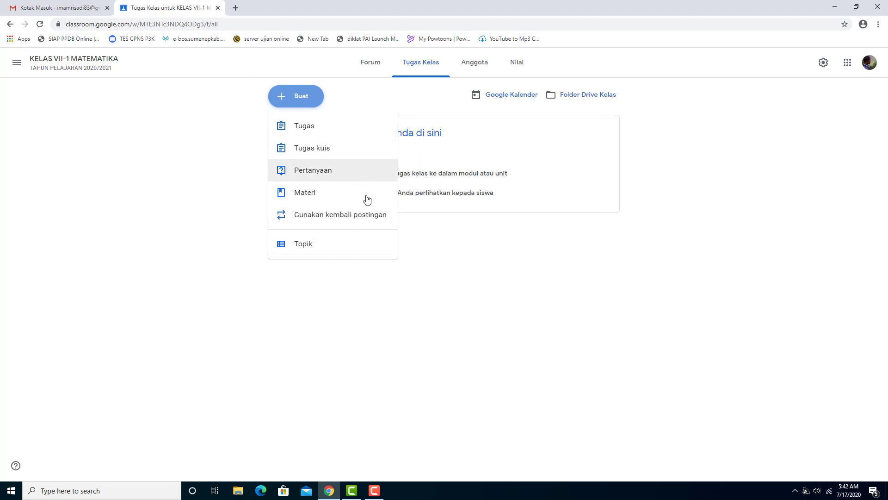
pyautogui.click(340, 134)
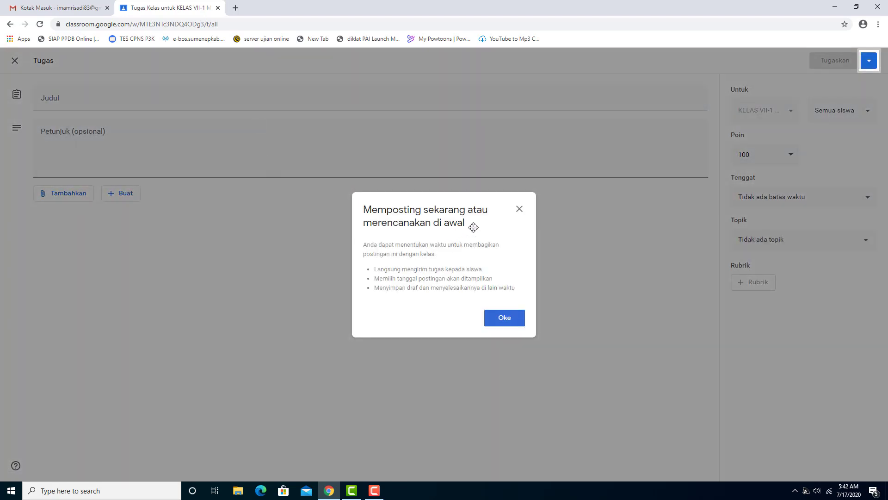
pyautogui.click(505, 318)
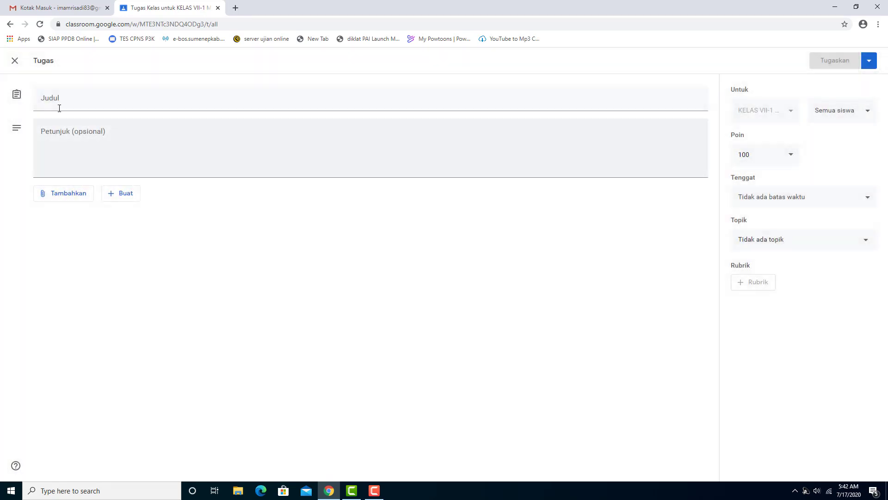
# Title the assignment TUGAS LATIHAN 1
pyautogui.click(71, 101)
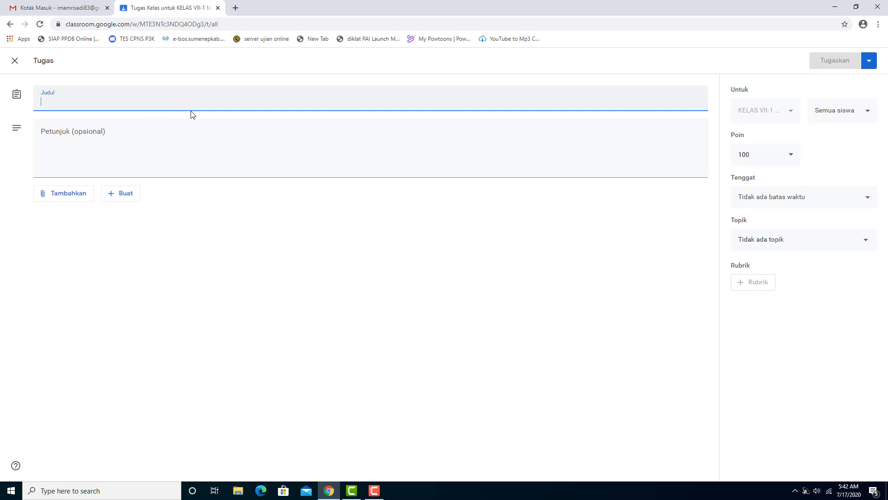
pyautogui.write('tuga')
pyautogui.hotkey('ctrl', 'a')
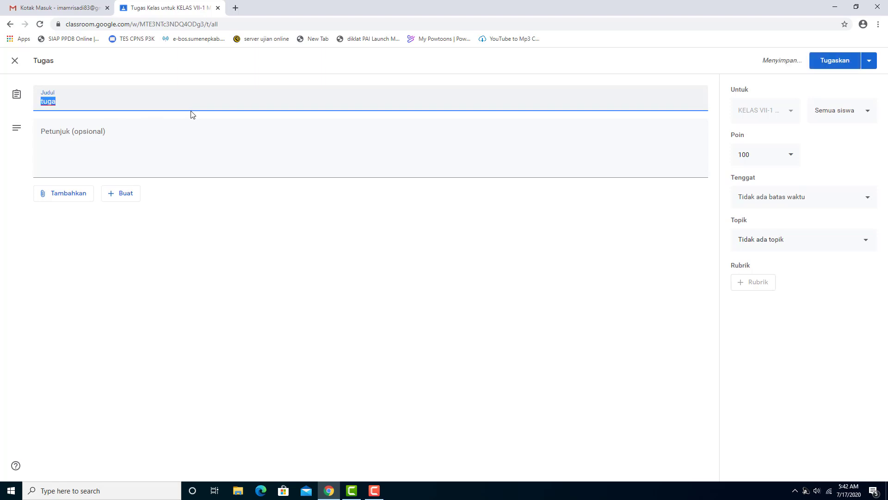
pyautogui.write('tugas')
pyautogui.hotkey('ctrl', 'a')
pyautogui.write('TUGAS LA')
pyautogui.write('TIHAN')
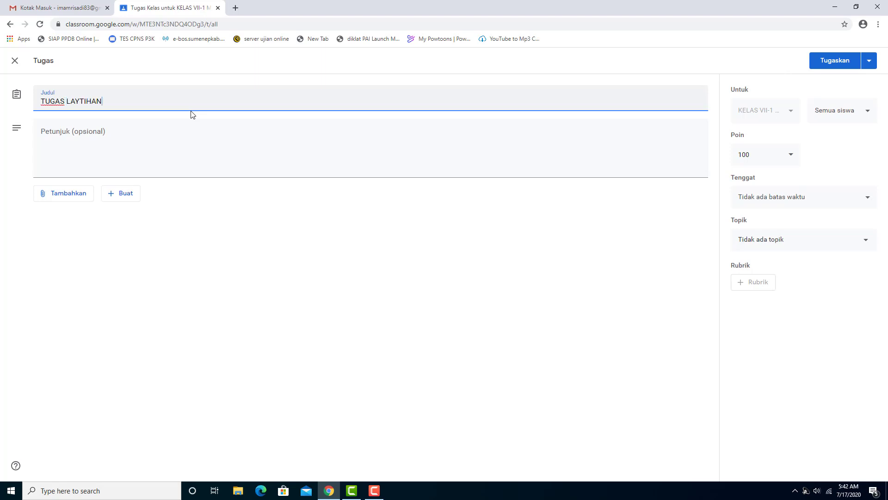
pyautogui.hotkey('ctrl', 'shift', 'Left')
pyautogui.write('LATIHAN 1')
# Enter the instruction 'Kerjakan Sesuai dengan Instruksi...' and open the Tambahkan options
pyautogui.click(220, 143)
pyautogui.write('kE')
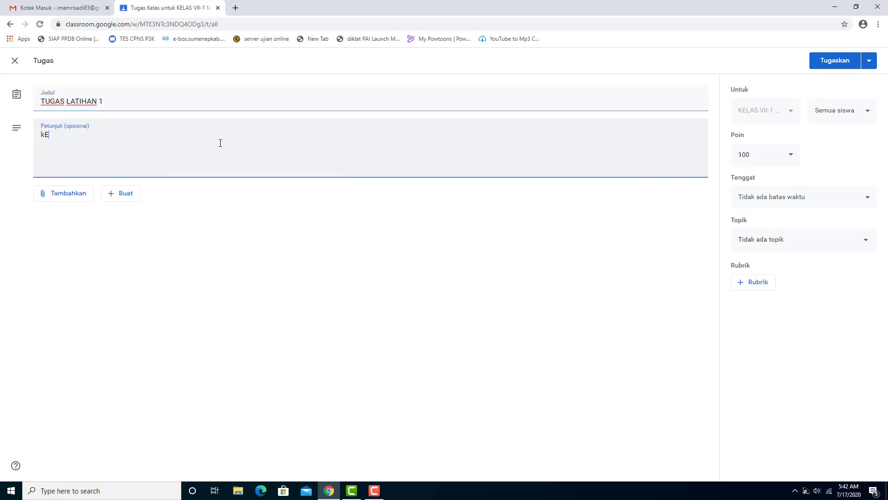
pyautogui.write('Kerjakan Sesuai dengan Instruksi')
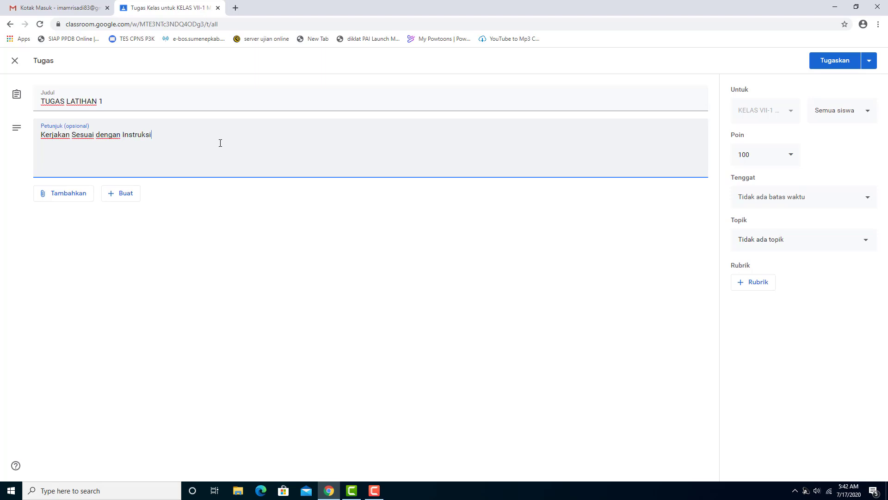
pyautogui.write('...')
pyautogui.click(64, 197)
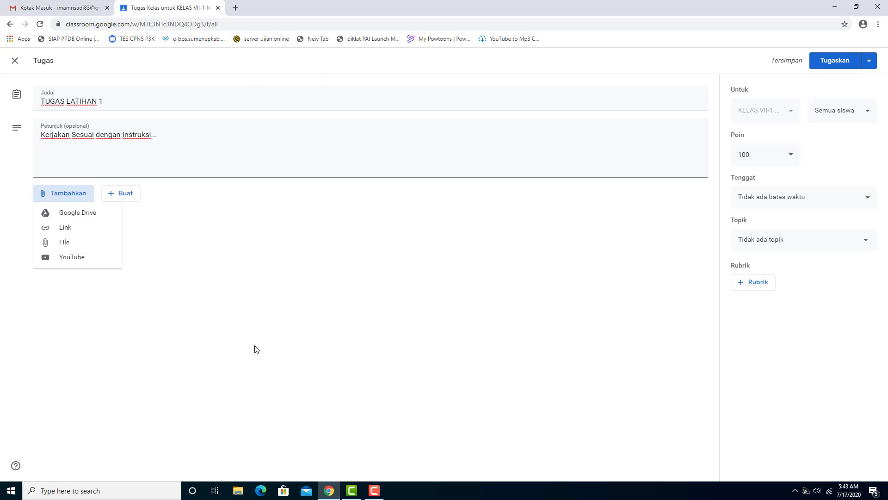
# Close the attachment menus and add the line 'Kerjakan Tugas/ Latihan 1.1' below the instruction
pyautogui.click(280, 337)
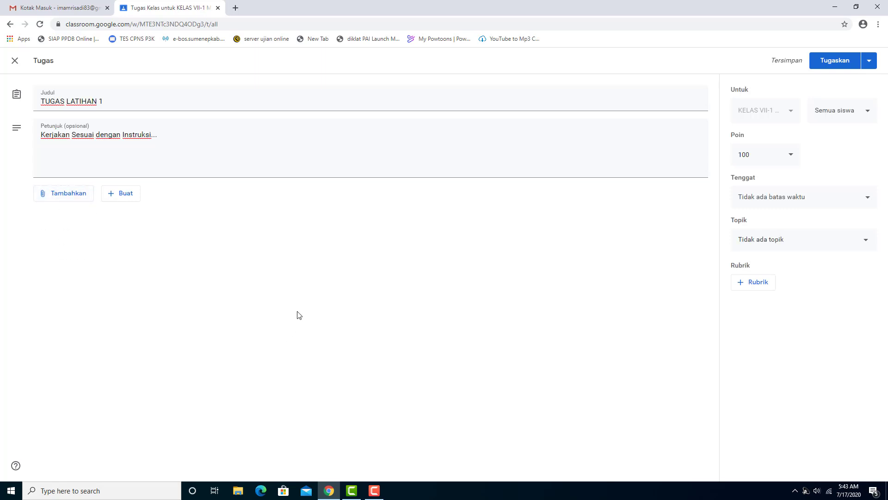
pyautogui.click(120, 197)
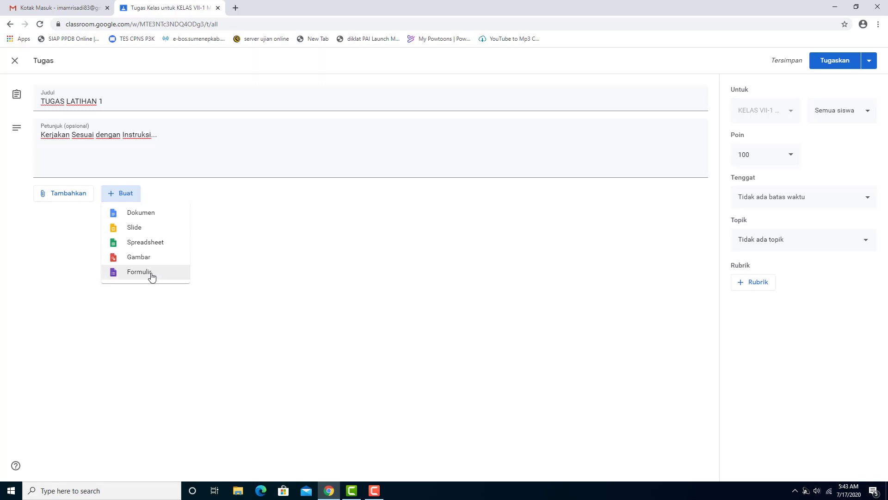
pyautogui.click(383, 268)
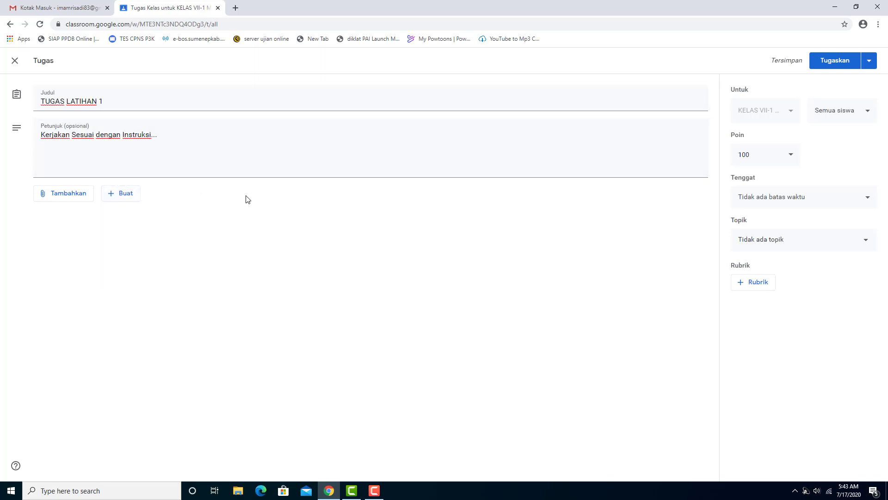
pyautogui.click(211, 158)
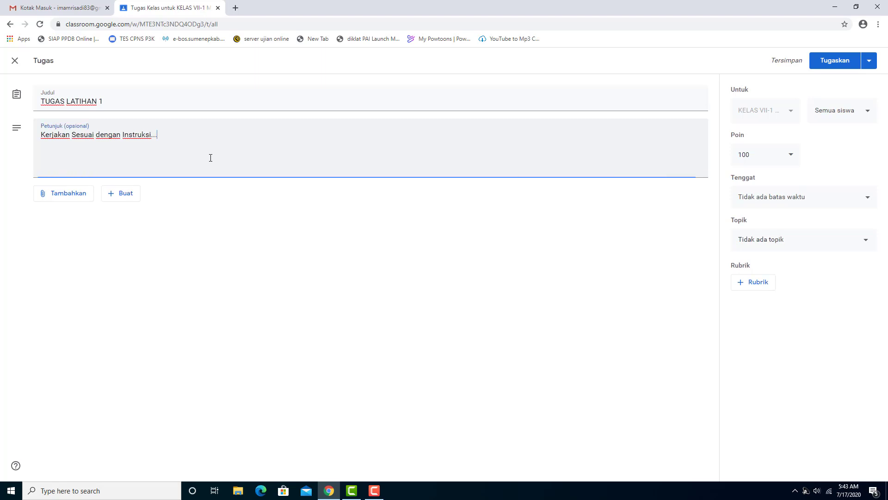
pyautogui.press('Return')
pyautogui.write('Kerjakan Tugas ')
pyautogui.write('1.1')
pyautogui.press('Left')
pyautogui.press('Left')
pyautogui.press('Left')
pyautogui.press('BackSpace')
pyautogui.write('/ Latihan')
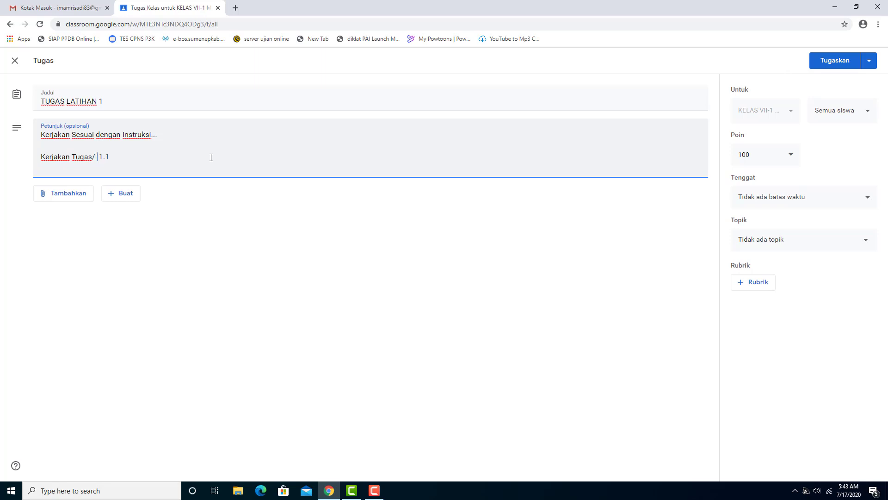
pyautogui.press('BackSpace')
pyautogui.click(303, 236)
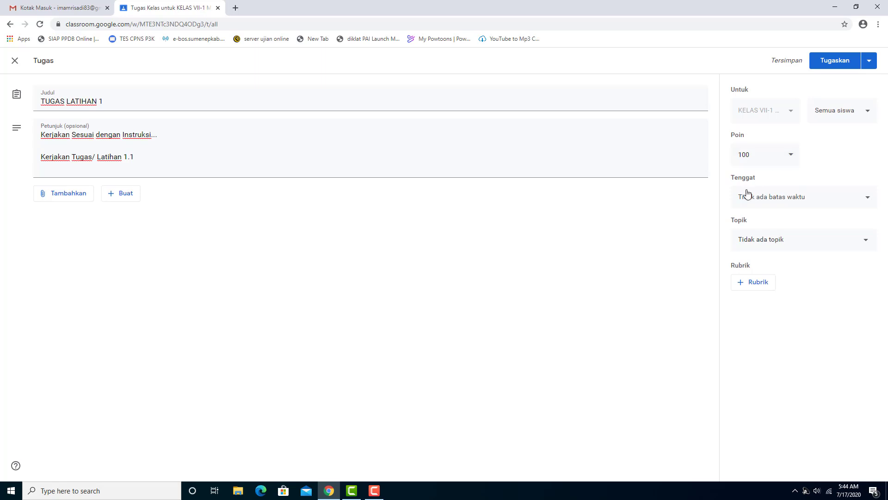
pyautogui.click(802, 202)
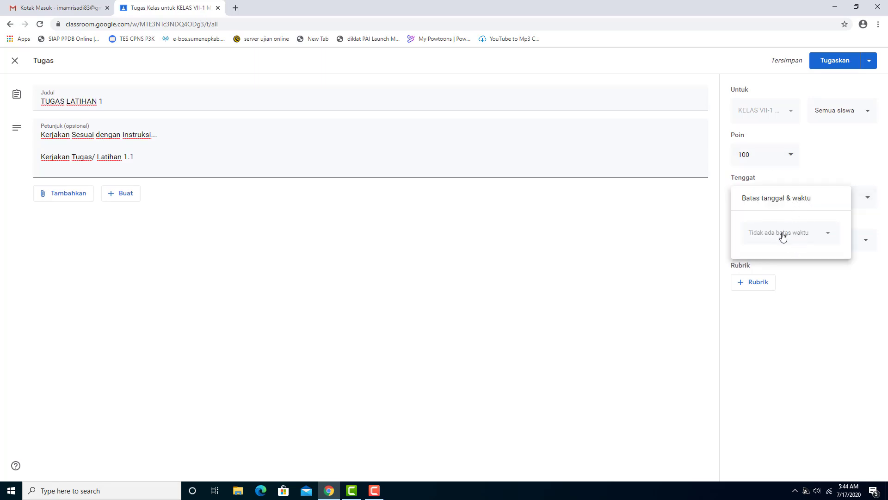
pyautogui.click(662, 241)
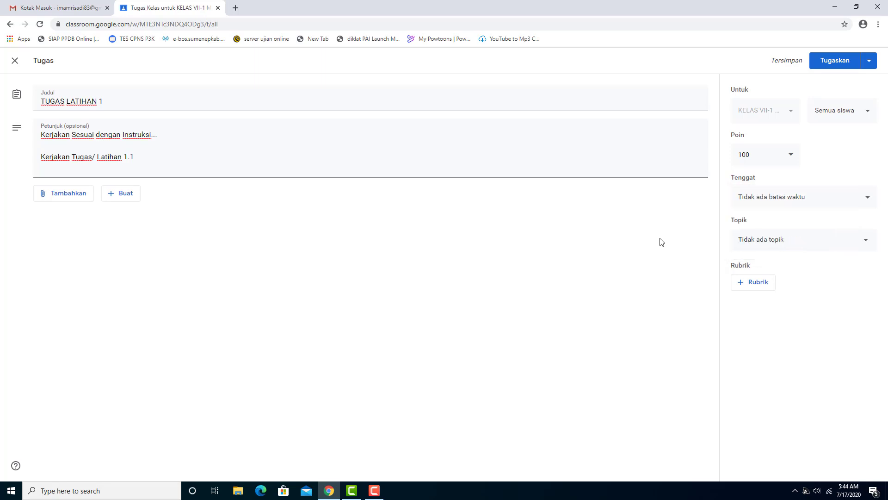
pyautogui.click(788, 239)
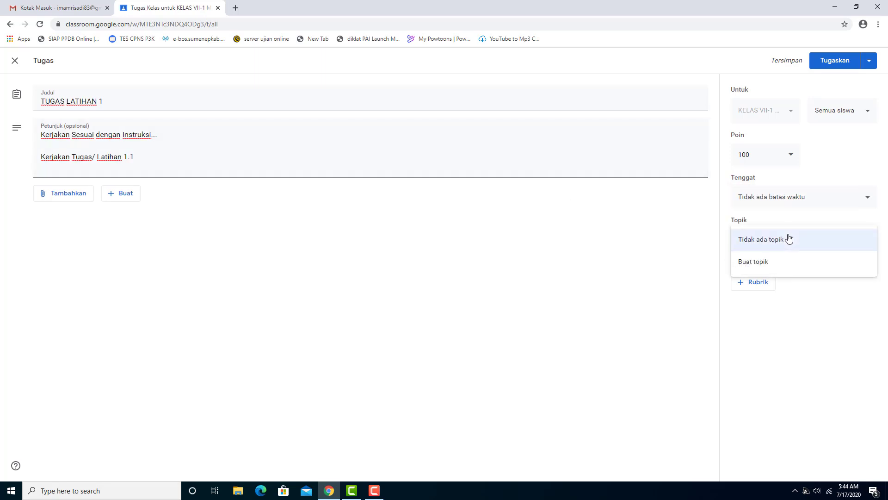
pyautogui.click(674, 257)
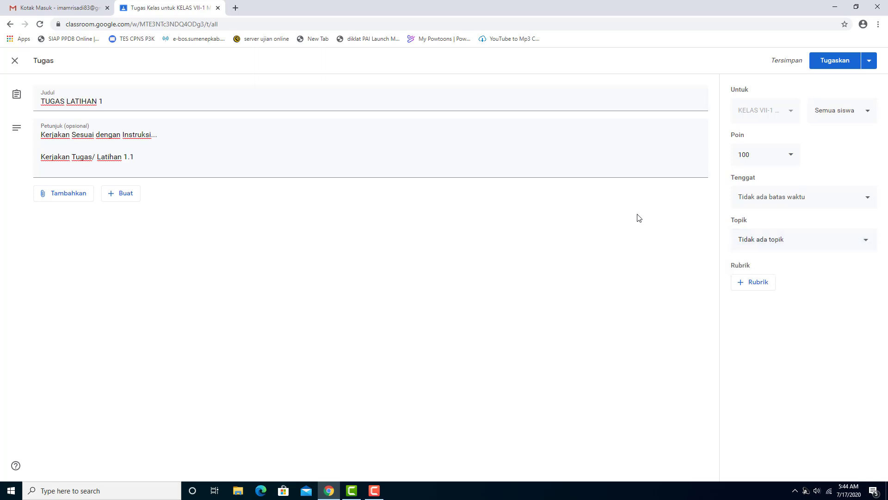
# Assign TUGAS LATIHAN 1, dismiss the topics tip, and check its Forum announcement
pyautogui.click(834, 63)
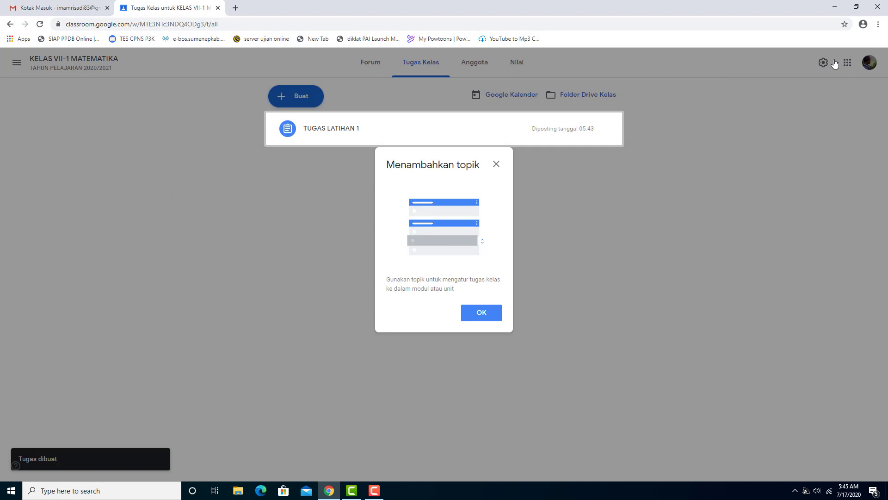
pyautogui.click(496, 165)
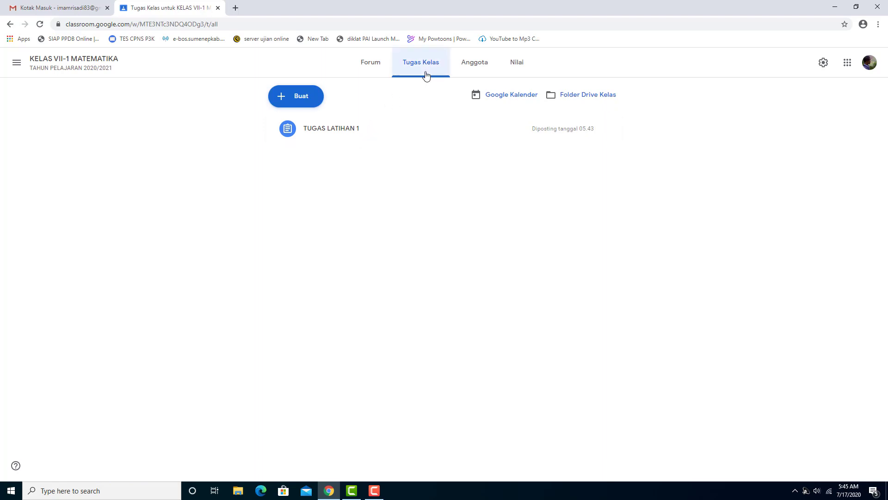
pyautogui.click(371, 65)
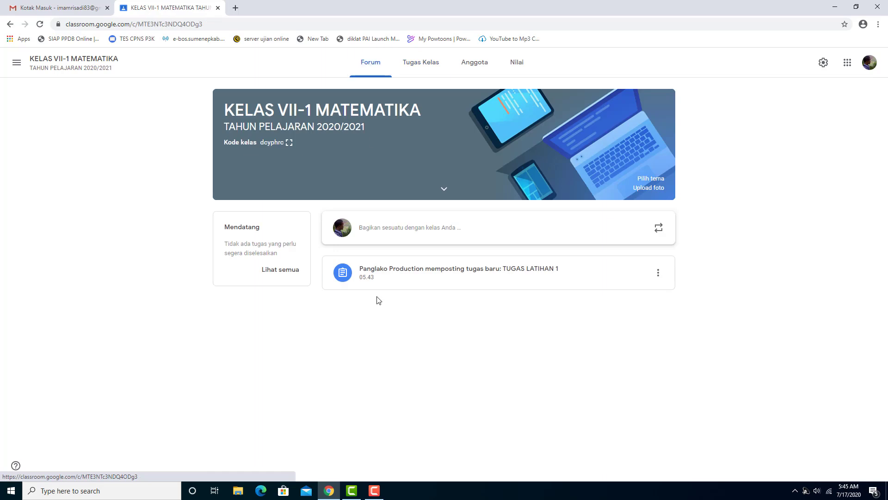